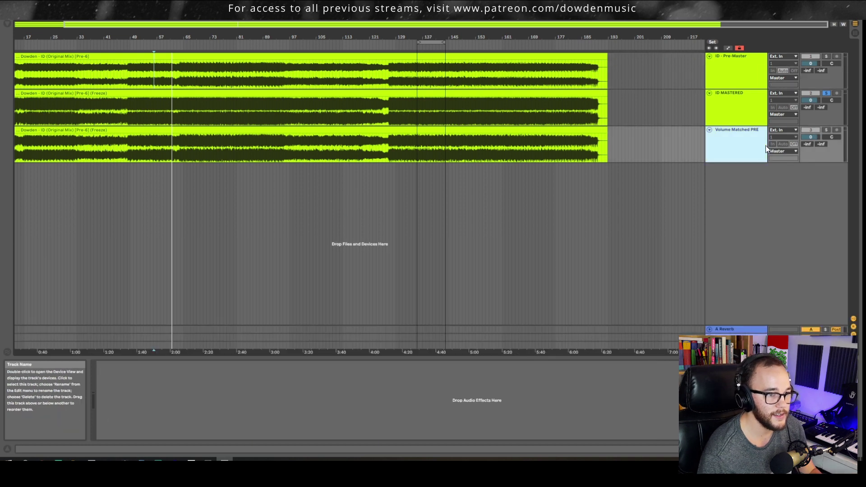
Examine the device chain on the ID - Pre-Master track, then look over the ID MASTERED and Volume Matched PRE tracks
{"action": "left_click", "coordinate": [757, 72]}
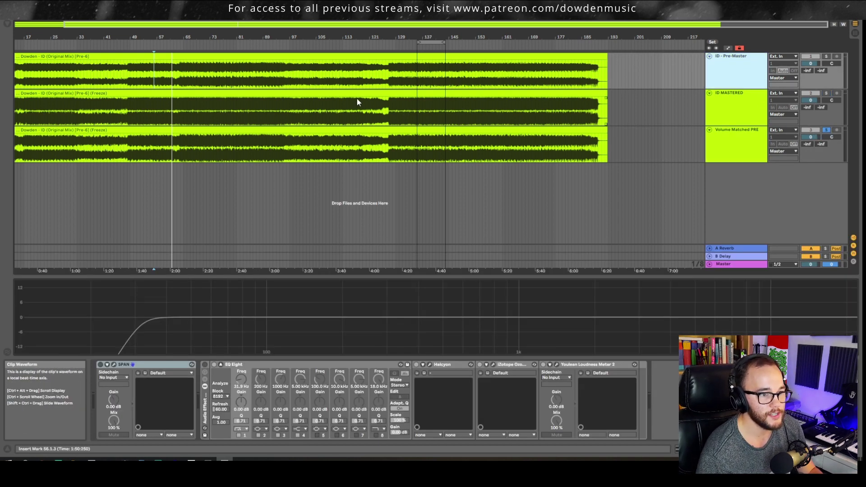
{"action": "left_click", "coordinate": [344, 56]}
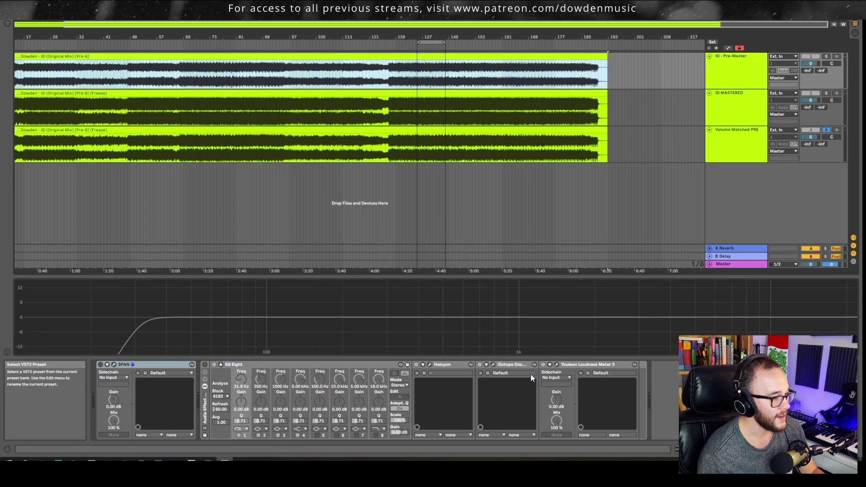
{"action": "left_click", "coordinate": [737, 106]}
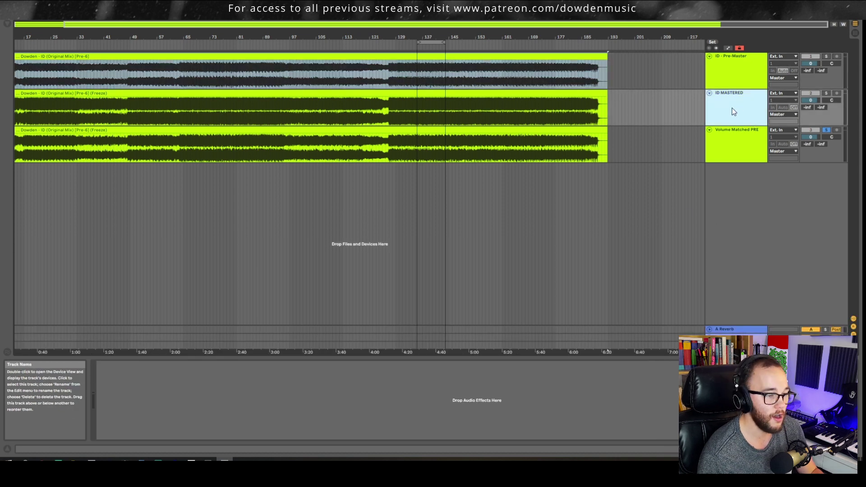
{"action": "left_click", "coordinate": [752, 144]}
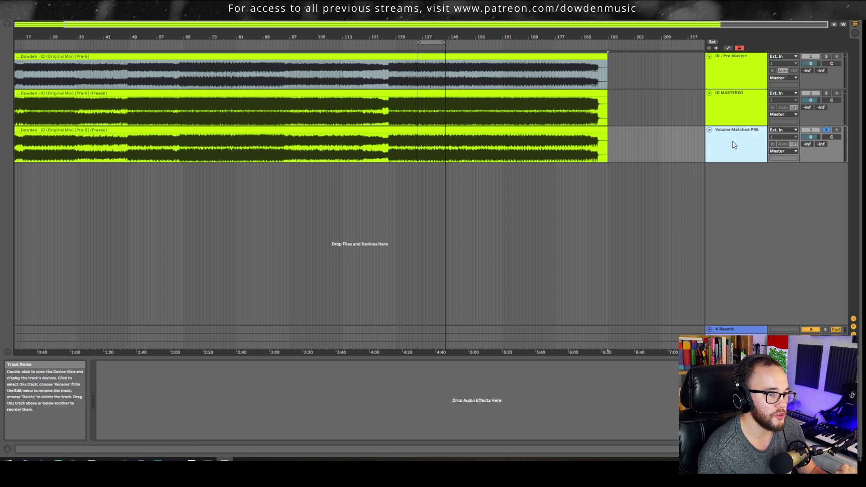
{"action": "left_click", "coordinate": [740, 103]}
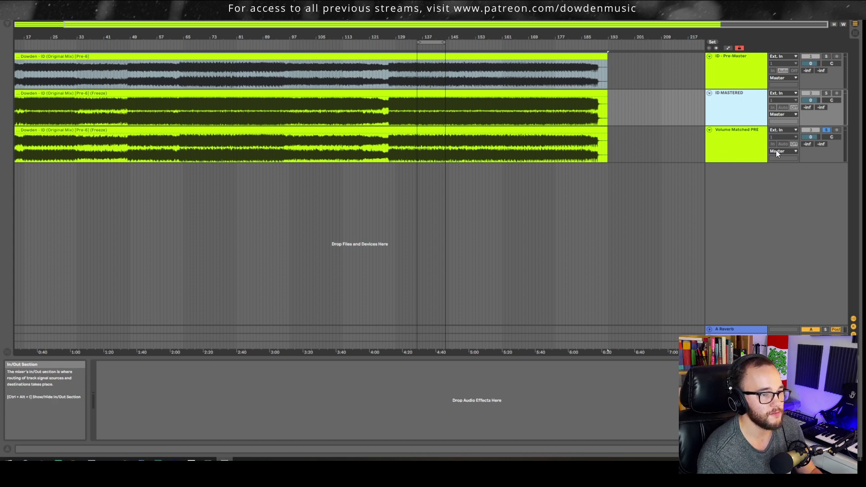
Solo the ID - Pre-Master track and place the playback position around bar 141 in the ID MASTERED clip
{"action": "left_click", "coordinate": [822, 54]}
{"action": "left_click", "coordinate": [599, 117]}
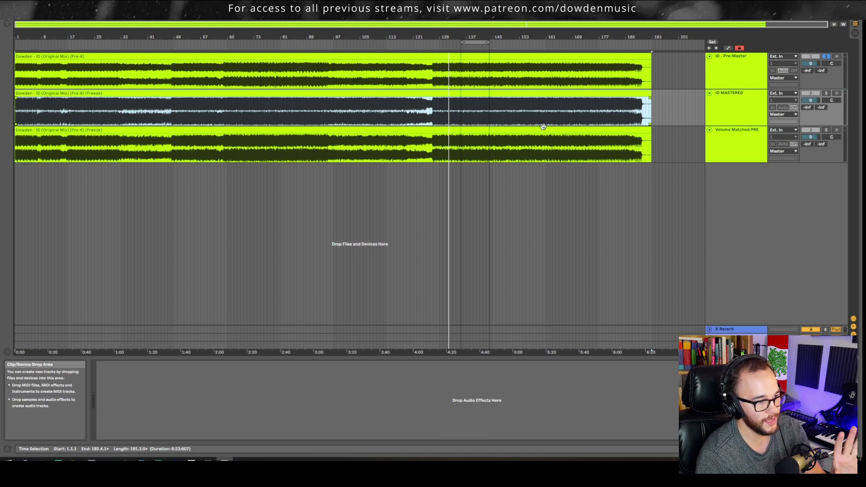
{"action": "left_click", "coordinate": [483, 116]}
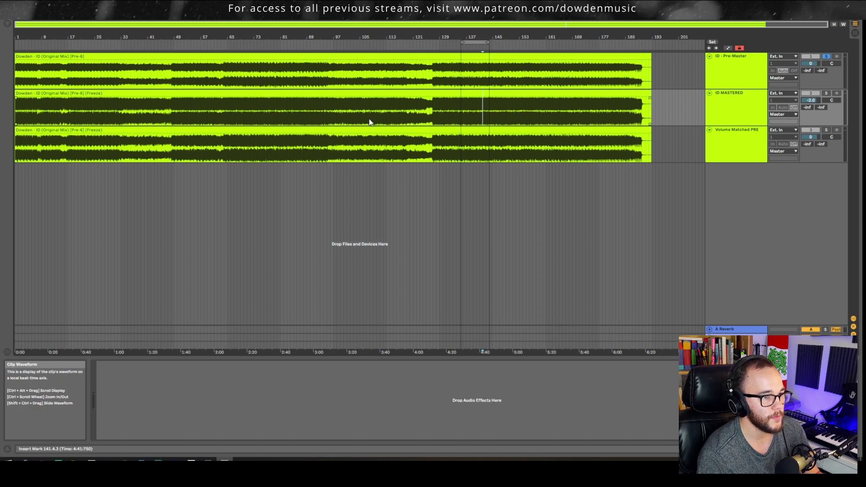
{"action": "left_click", "coordinate": [500, 120]}
{"action": "left_click", "coordinate": [480, 112]}
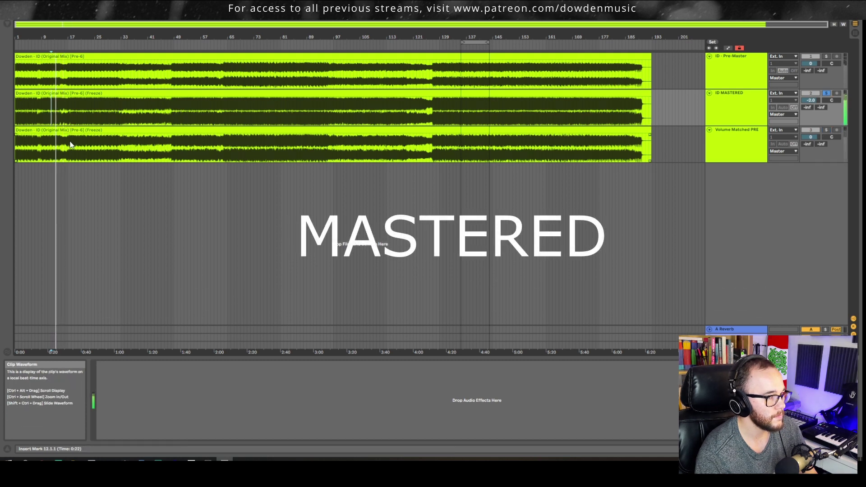
Compare Volume Matched PRE with ID MASTERED by soloing each in turn, playing from about bar 41
{"action": "left_click", "coordinate": [826, 130]}
{"action": "left_click", "coordinate": [150, 156]}
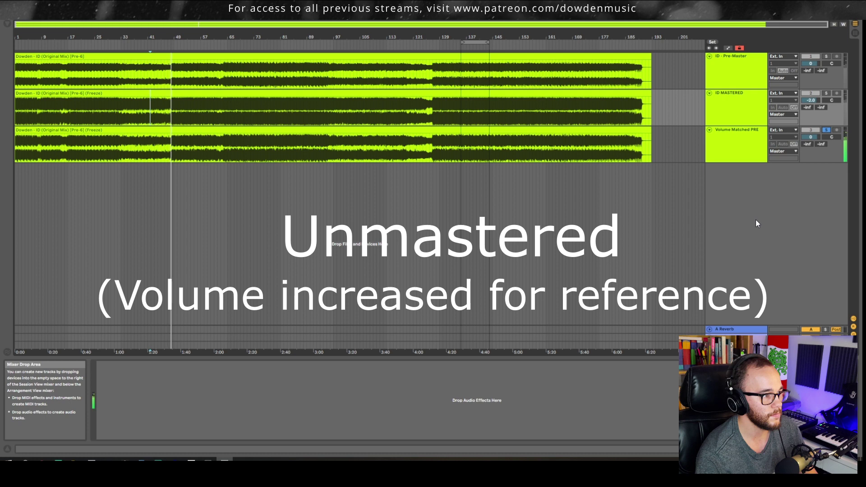
{"action": "left_click", "coordinate": [825, 94]}
{"action": "key", "text": "space"}
{"action": "key", "text": "space"}
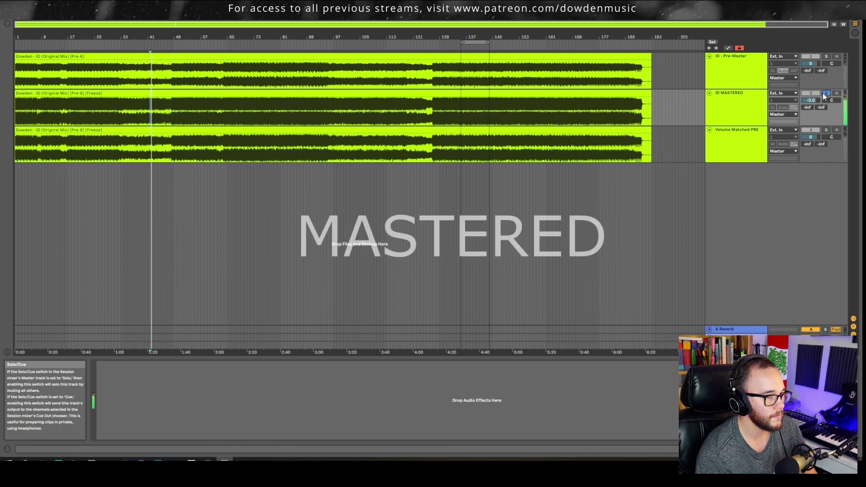
Alternate the solo between Volume Matched PRE and ID MASTERED, continue the comparison from about bar 163, and stop playback
{"action": "left_click", "coordinate": [826, 130]}
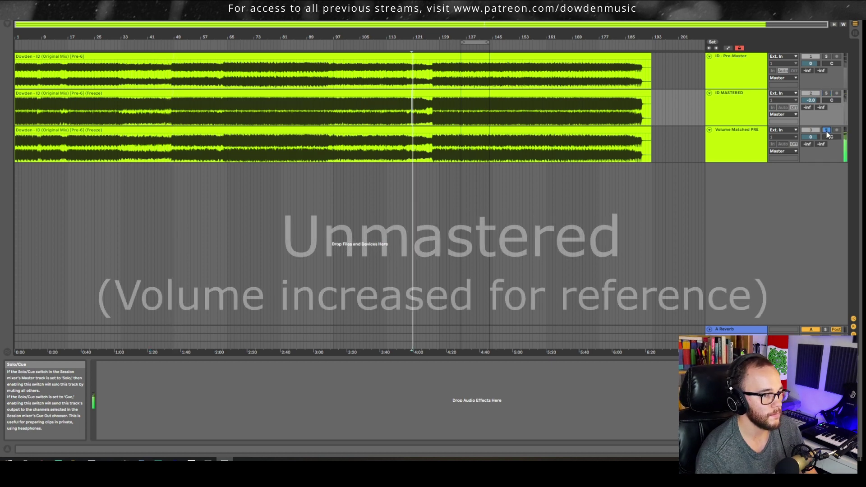
{"action": "left_click", "coordinate": [826, 94]}
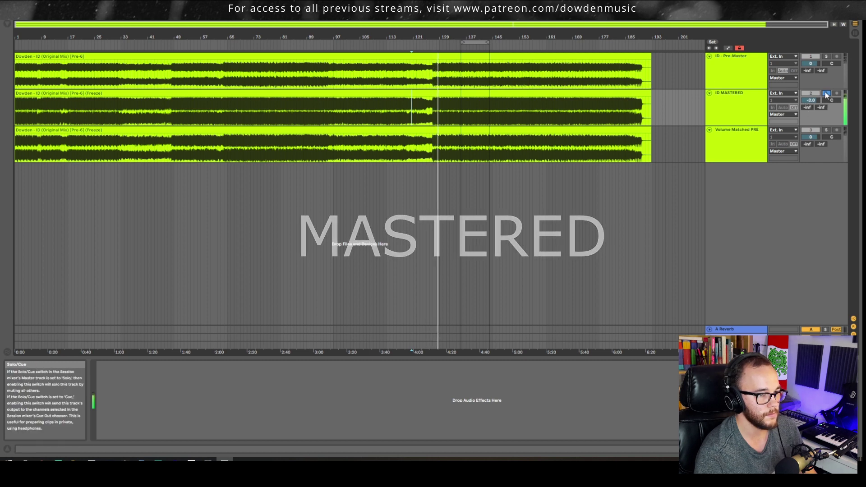
{"action": "left_click", "coordinate": [555, 103]}
{"action": "left_click", "coordinate": [827, 130]}
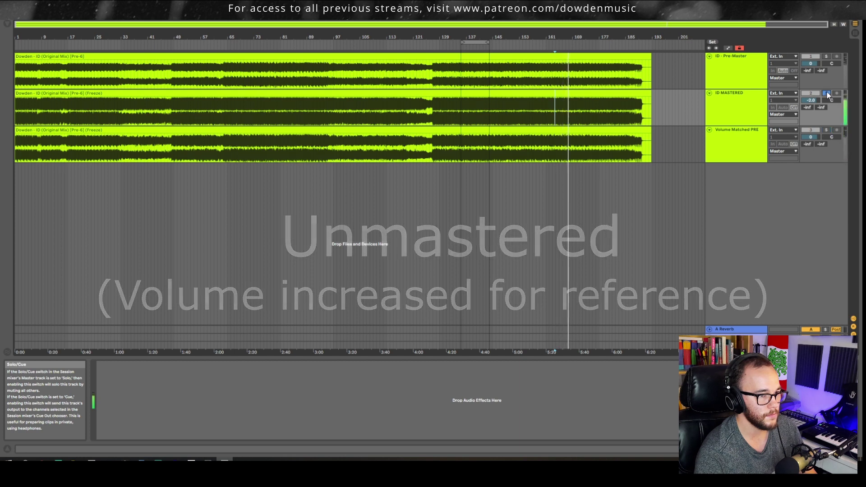
{"action": "left_click", "coordinate": [827, 94]}
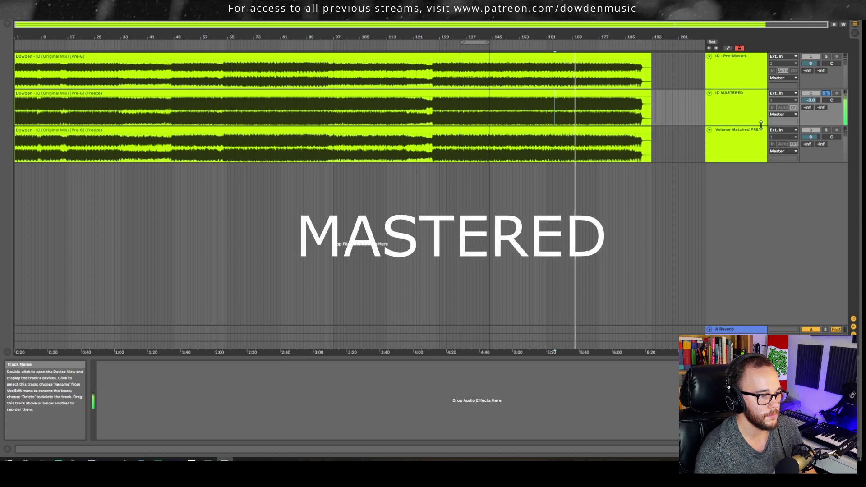
{"action": "key", "text": "space"}
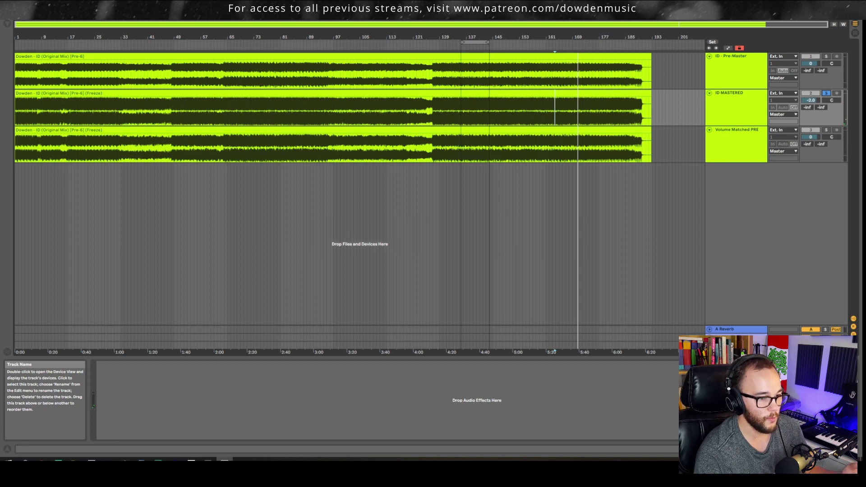
Open the Youlean Loudness Meter 2 on the Master track and move its window clear of the track mixer
{"action": "left_click", "coordinate": [749, 111]}
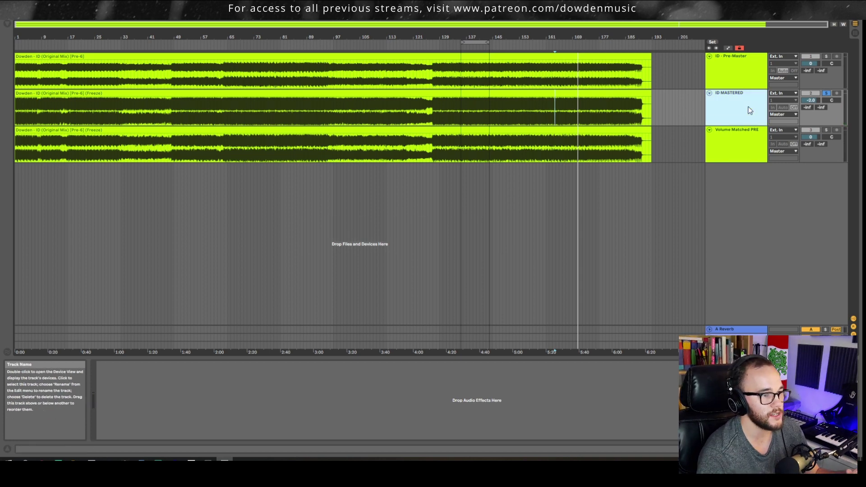
{"action": "left_click", "coordinate": [760, 145]}
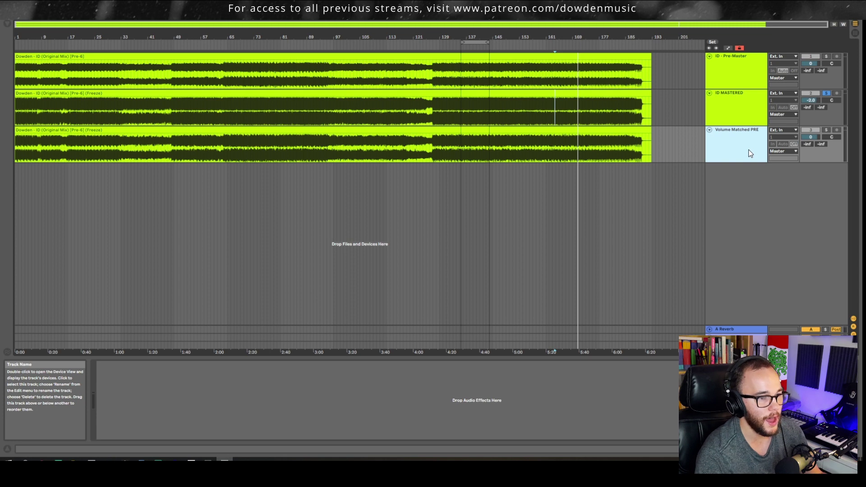
{"action": "double_click", "coordinate": [750, 154]}
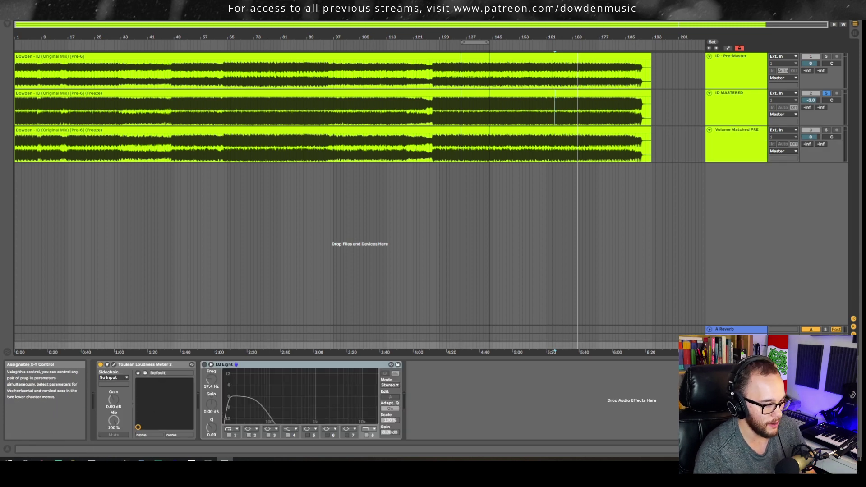
{"action": "left_click", "coordinate": [113, 364]}
{"action": "left_click_drag", "start_coordinate": [418, 124], "coordinate": [259, 29]}
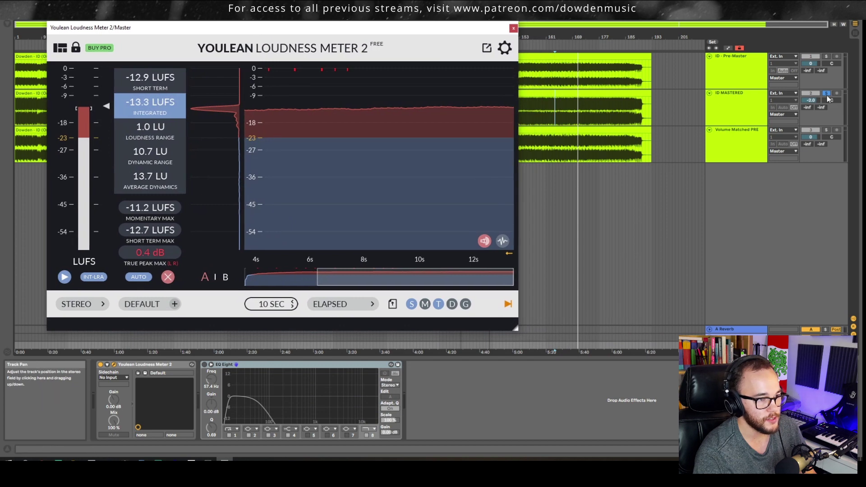
Measure the loudness of the soloed ID MASTERED track from the start of the song
{"action": "left_click", "coordinate": [810, 100]}
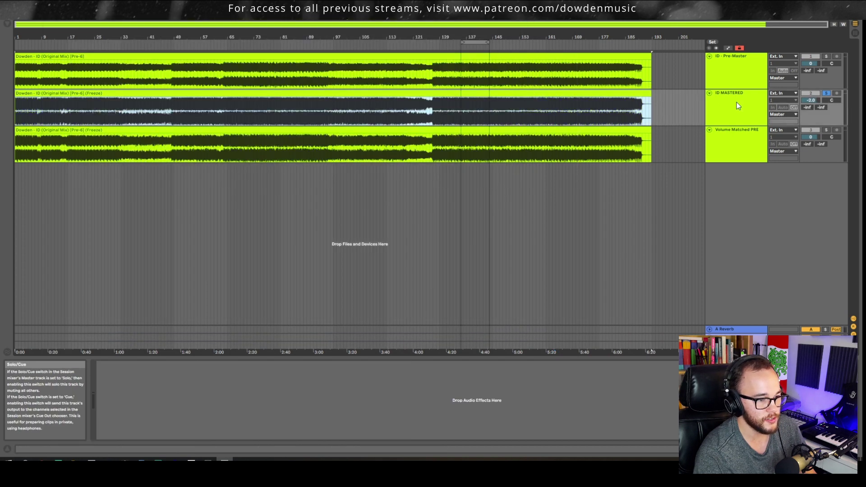
{"action": "left_click", "coordinate": [738, 338]}
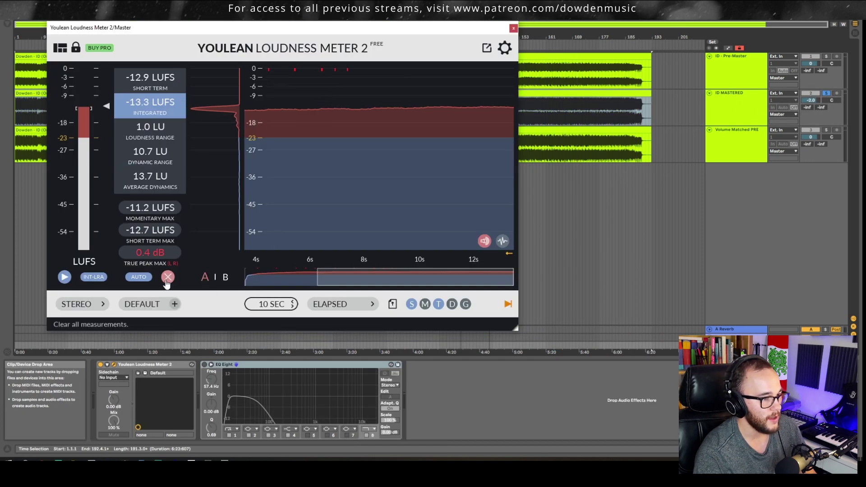
{"action": "key", "text": "space"}
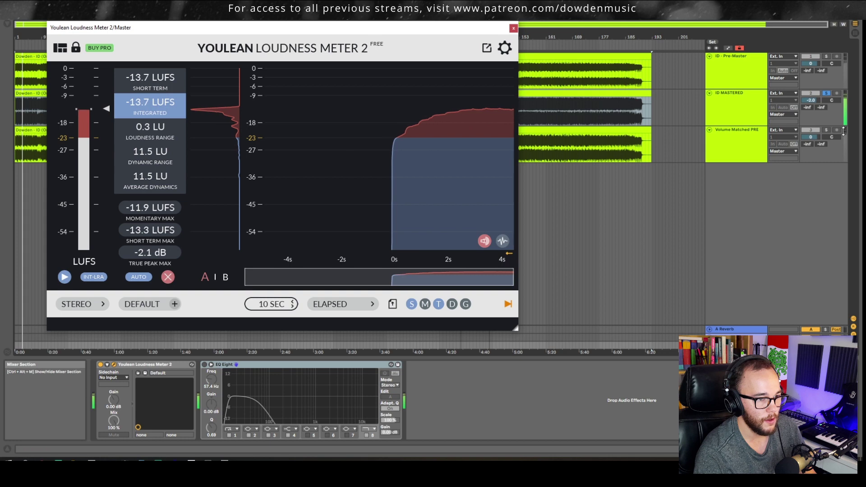
Solo Volume Matched PRE, clear the loudness measurements and measure its loudness from the start of the song
{"action": "left_click", "coordinate": [827, 130]}
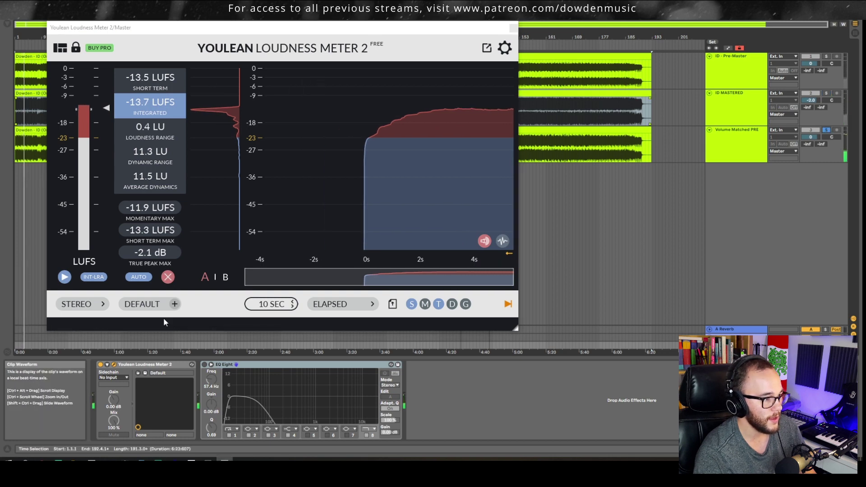
{"action": "left_click", "coordinate": [168, 277]}
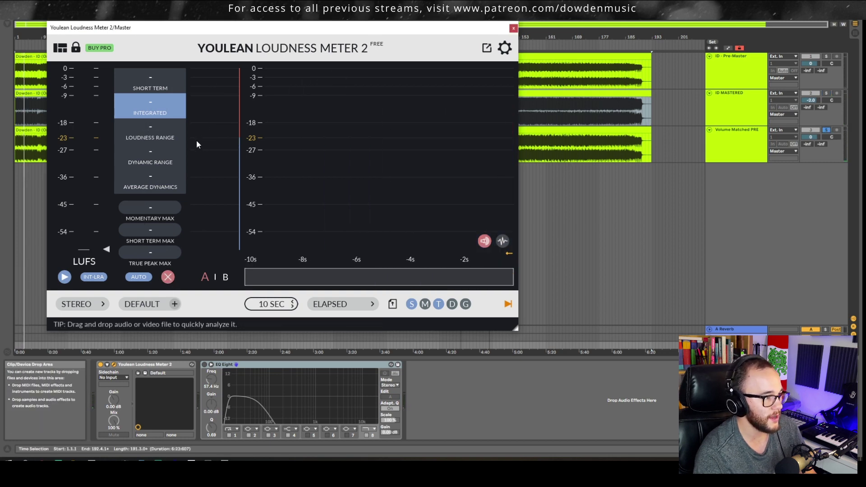
{"action": "key", "text": "space"}
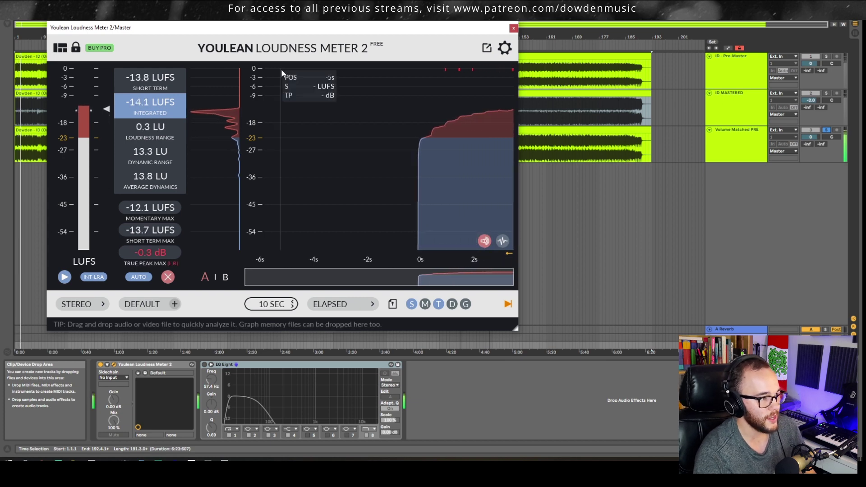
{"action": "left_click_drag", "start_coordinate": [275, 28], "coordinate": [389, 142]}
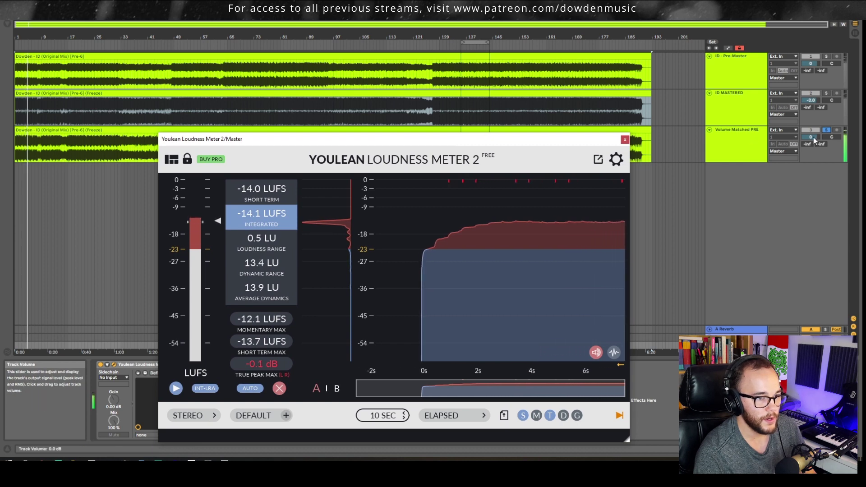
Set the ID MASTERED track volume to -3.5 dB, clear the loudness measurements and remeasure that track
{"action": "left_click_drag", "start_coordinate": [810, 100], "coordinate": [810, 99]}
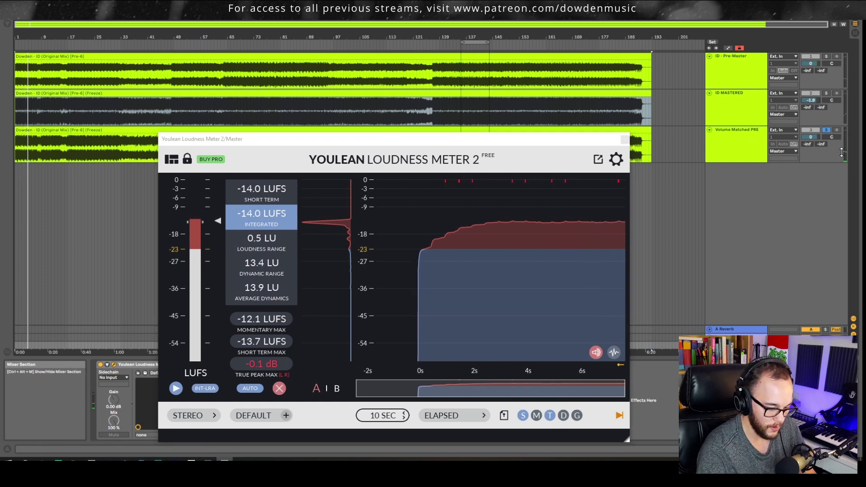
{"action": "key", "text": "Return"}
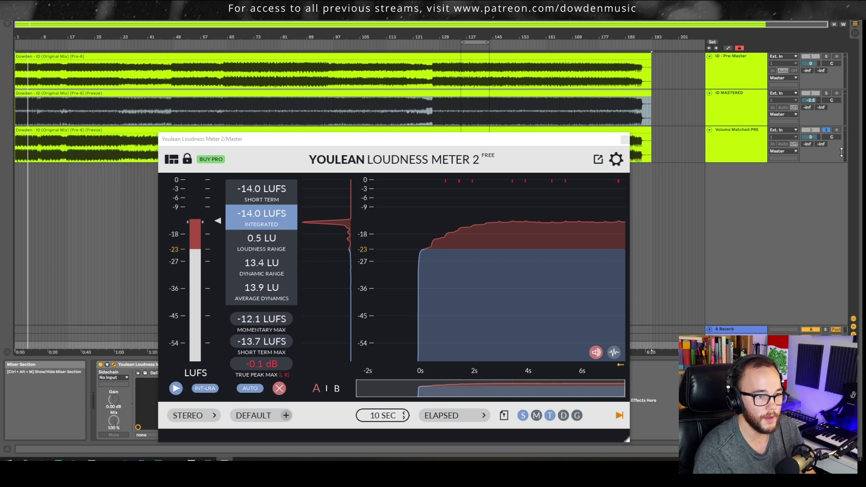
{"action": "left_click_drag", "start_coordinate": [367, 139], "coordinate": [376, 88]}
{"action": "left_click", "coordinate": [287, 337]}
{"action": "key", "text": "space"}
{"action": "key", "text": "space"}
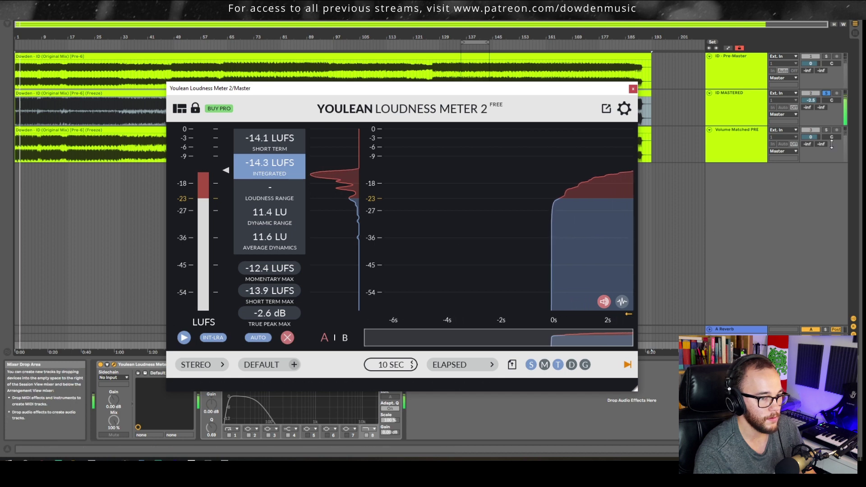
Measure the loudness of the soloed Volume Matched PRE track from about bar 65, and close the loudness meter
{"action": "key", "text": "space"}
{"action": "key", "text": "space"}
{"action": "left_click", "coordinate": [827, 130]}
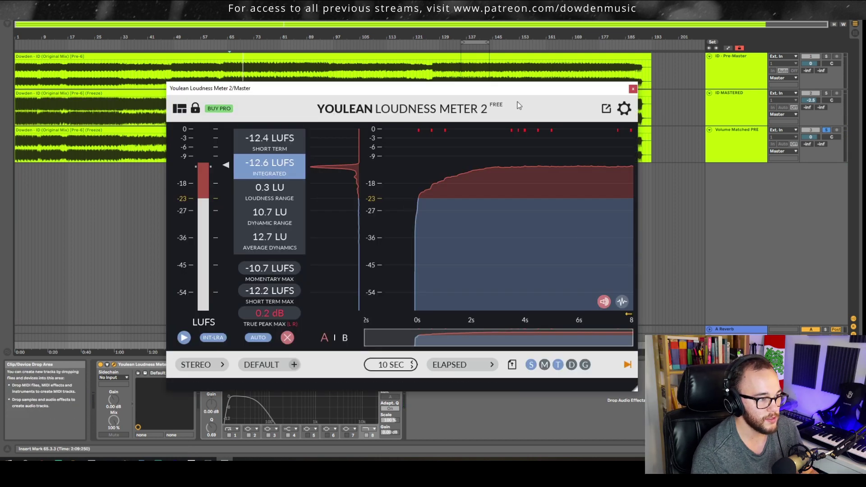
{"action": "left_click", "coordinate": [632, 89]}
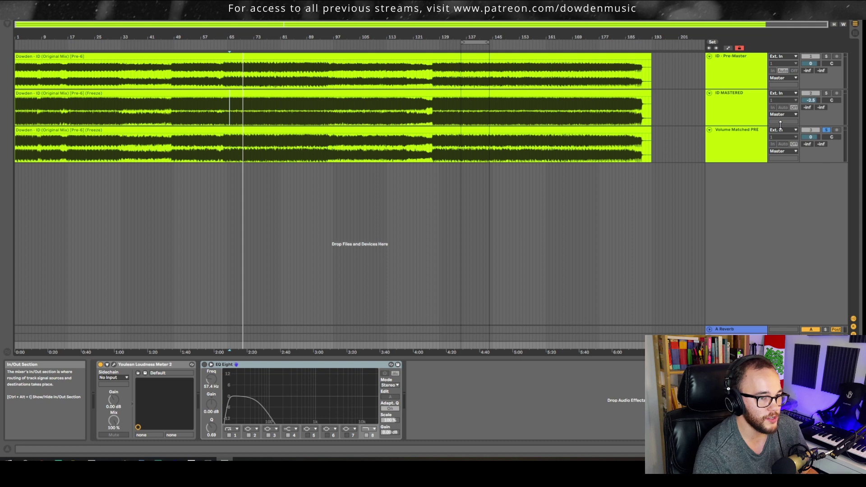
Play from about bar 65 and alternate the solo between ID MASTERED and Volume Matched PRE to compare them
{"action": "left_click", "coordinate": [826, 92]}
{"action": "key", "text": "space"}
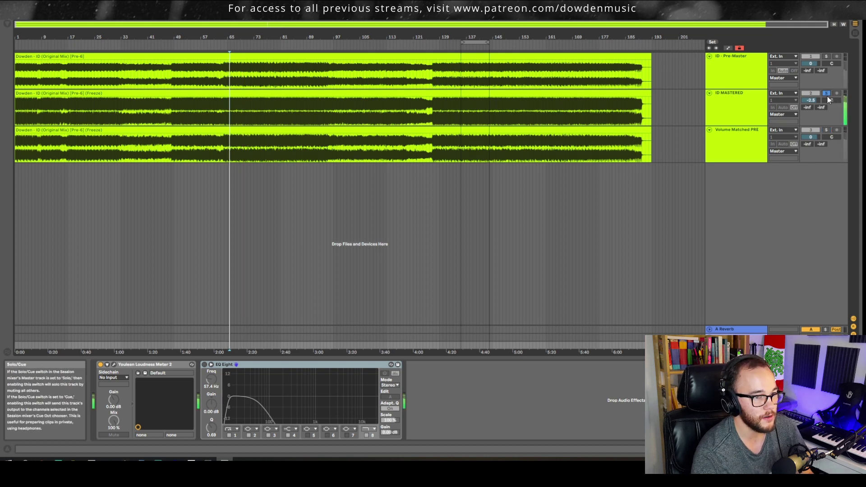
{"action": "left_click", "coordinate": [826, 130]}
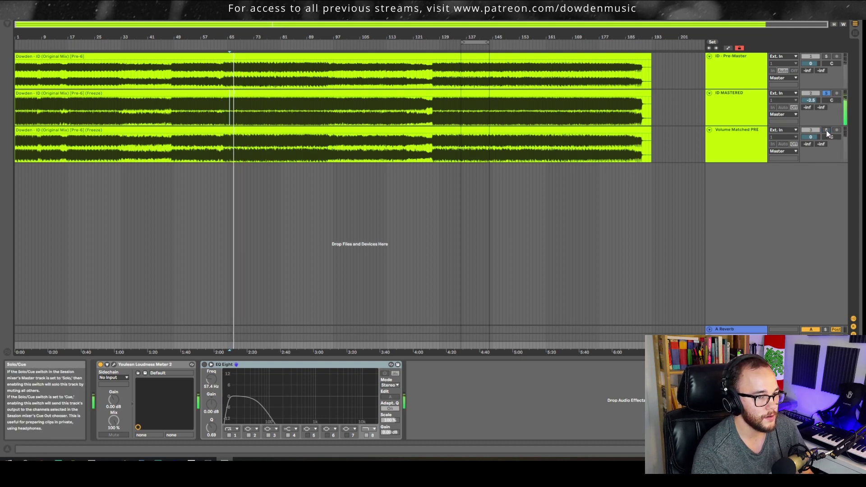
{"action": "left_click", "coordinate": [826, 93]}
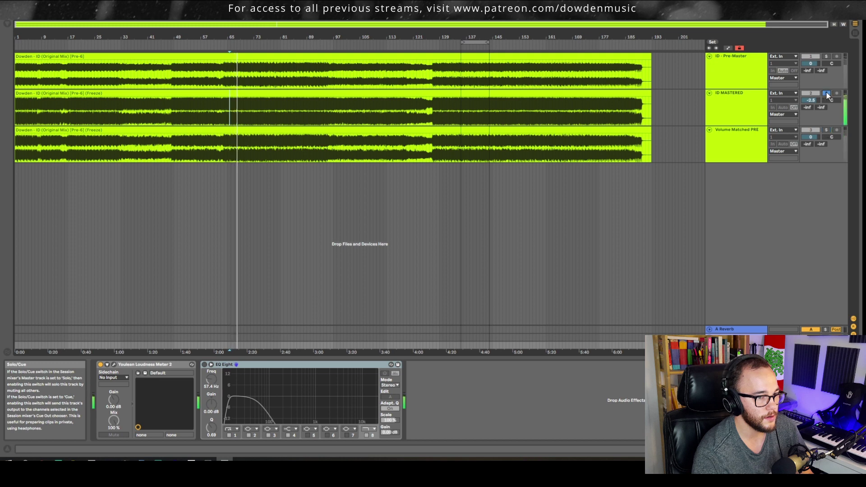
{"action": "left_click", "coordinate": [827, 130]}
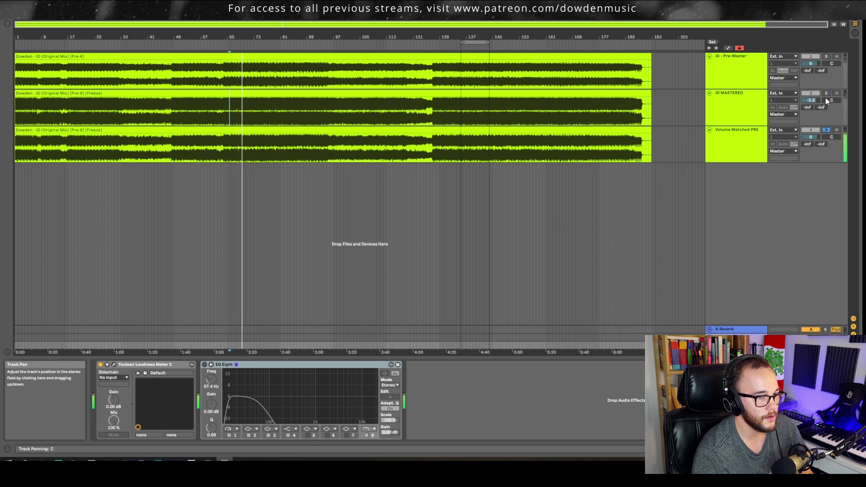